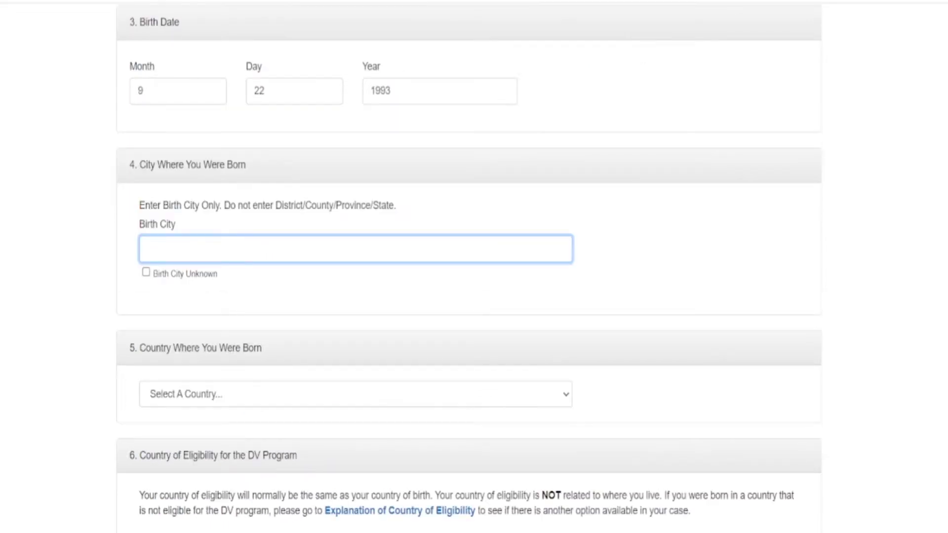
- Enter PANCHTHAR as the birth city and choose Nepal as the country of birth
type("PAN")
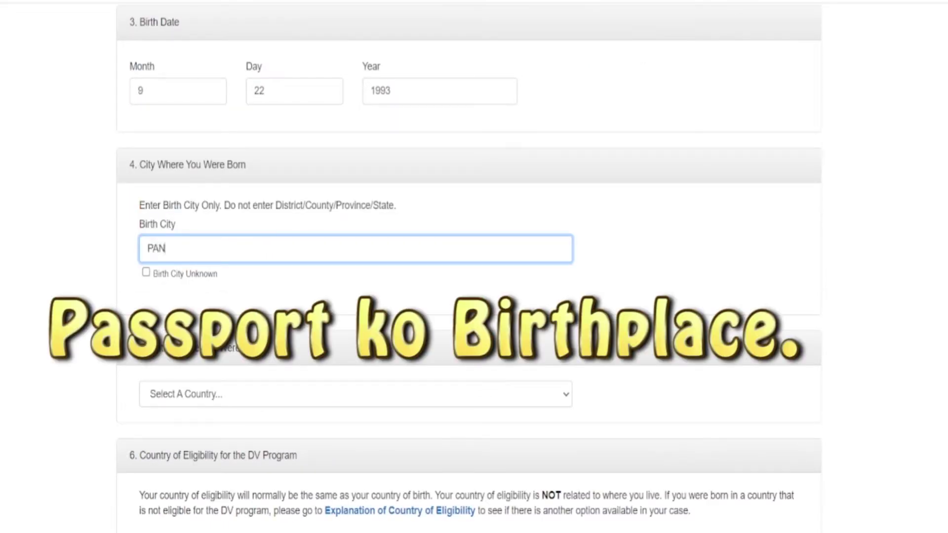
type("CHTHAR")
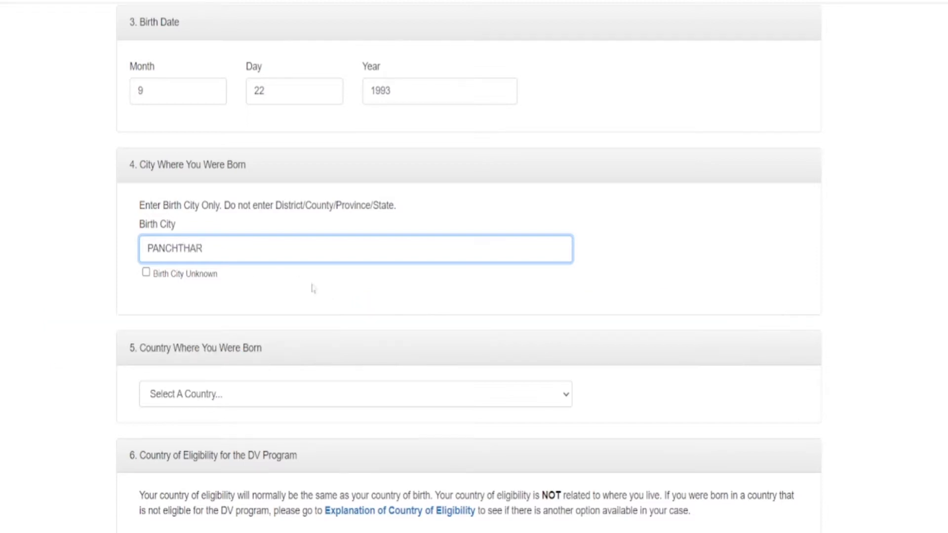
scroll(312, 283, "down", 1)
scroll(101, 320, "down", 1)
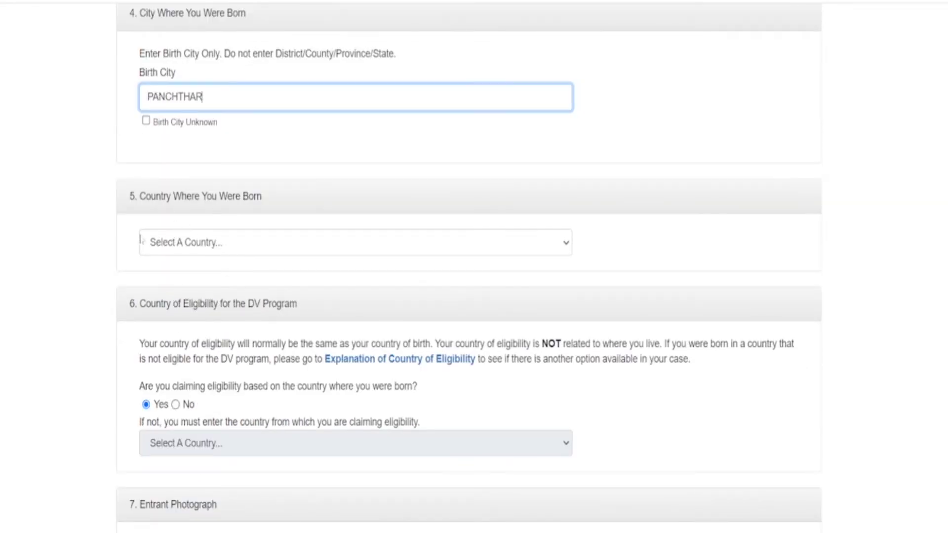
left_click(259, 235)
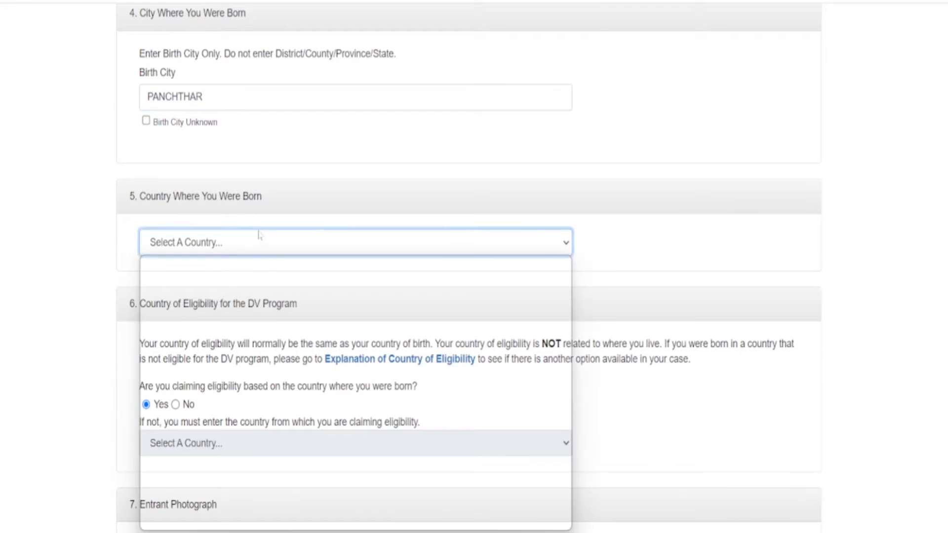
type("nepal")
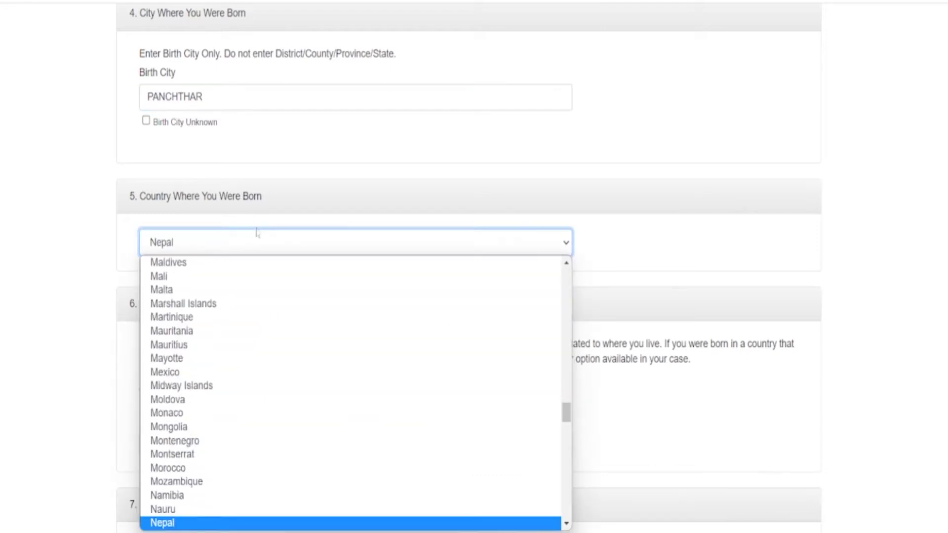
key("Return")
scroll(59, 306, "down", 5)
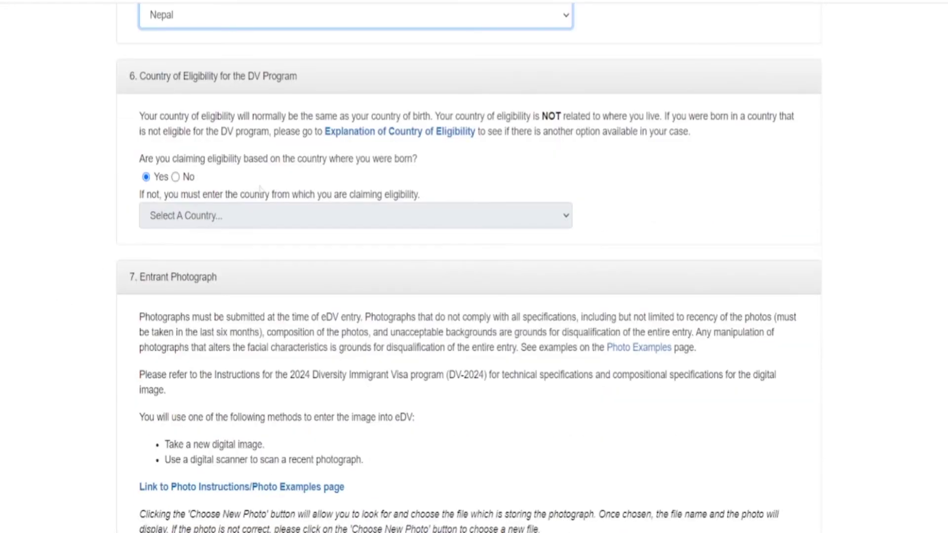
- Upload the JPG photo from the Downloads folder as the entrant photograph
scroll(353, 243, "down", 3)
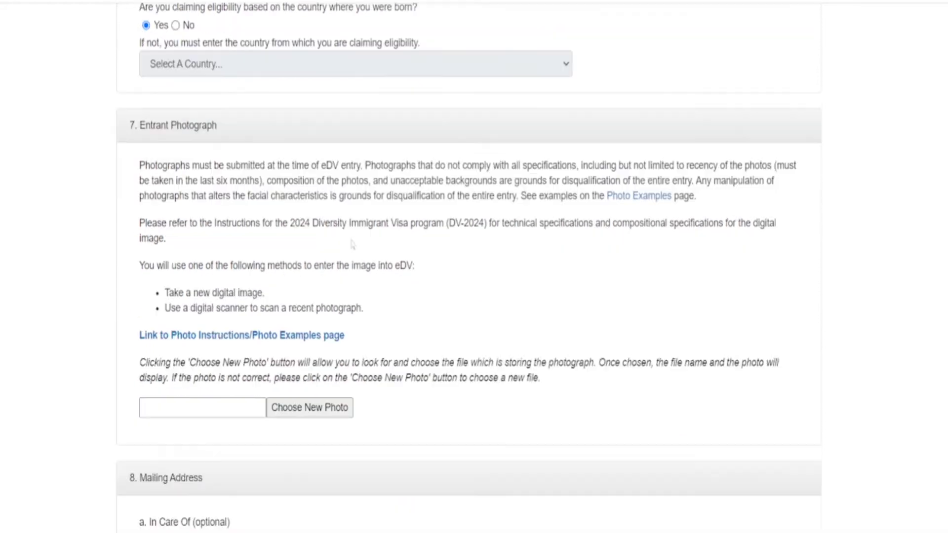
scroll(352, 244, "down", 3)
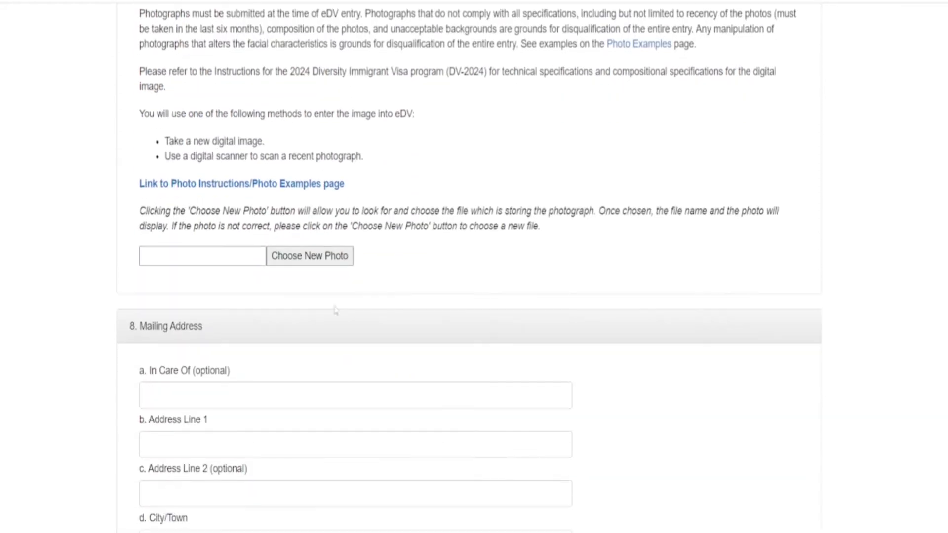
left_click(282, 259)
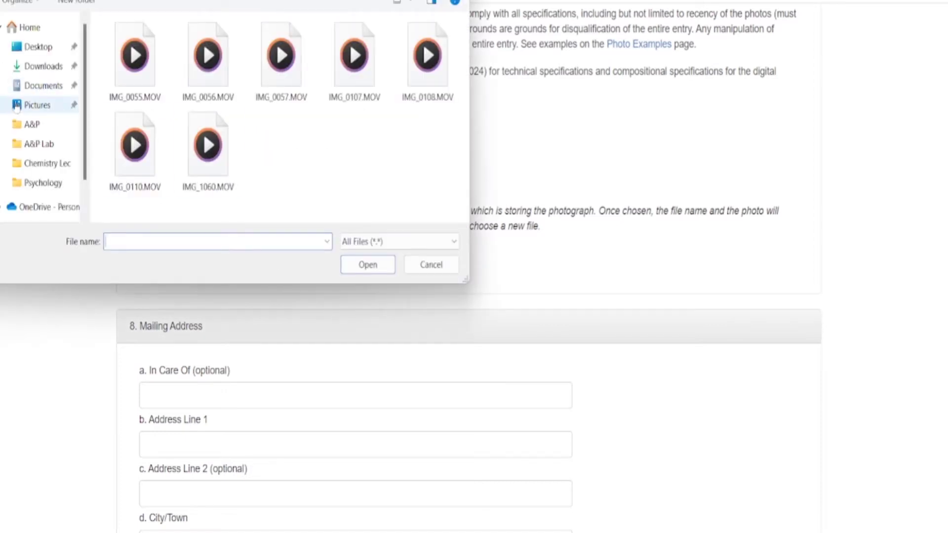
left_click(30, 67)
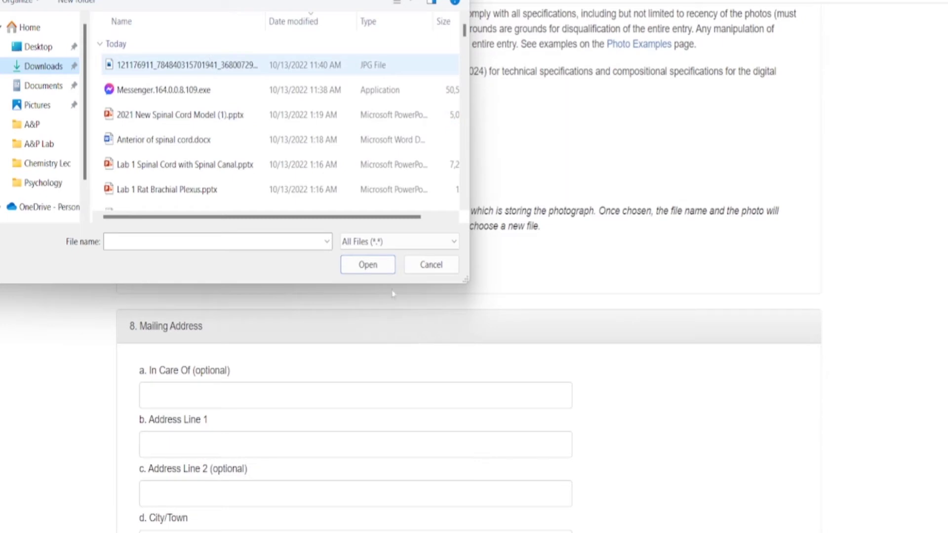
left_click(188, 65)
left_click(363, 266)
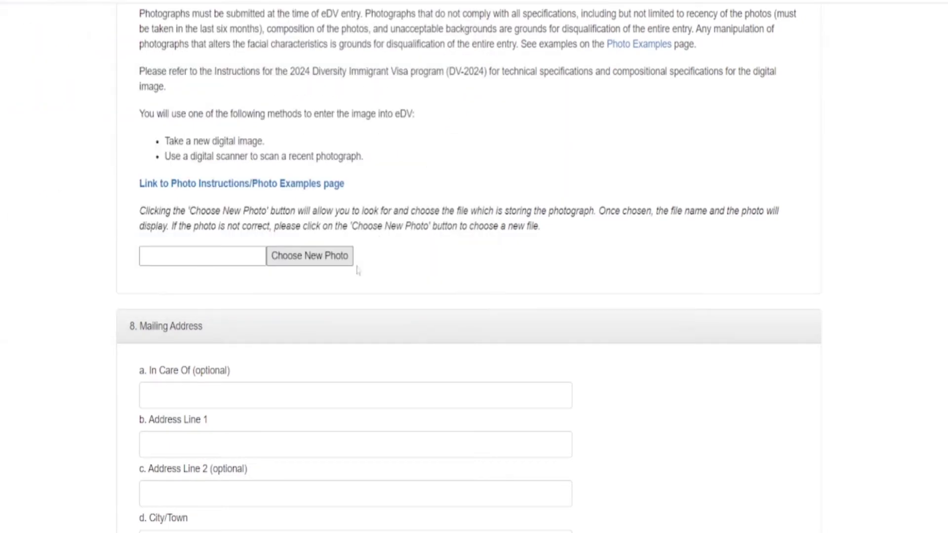
scroll(439, 311, "down", 3)
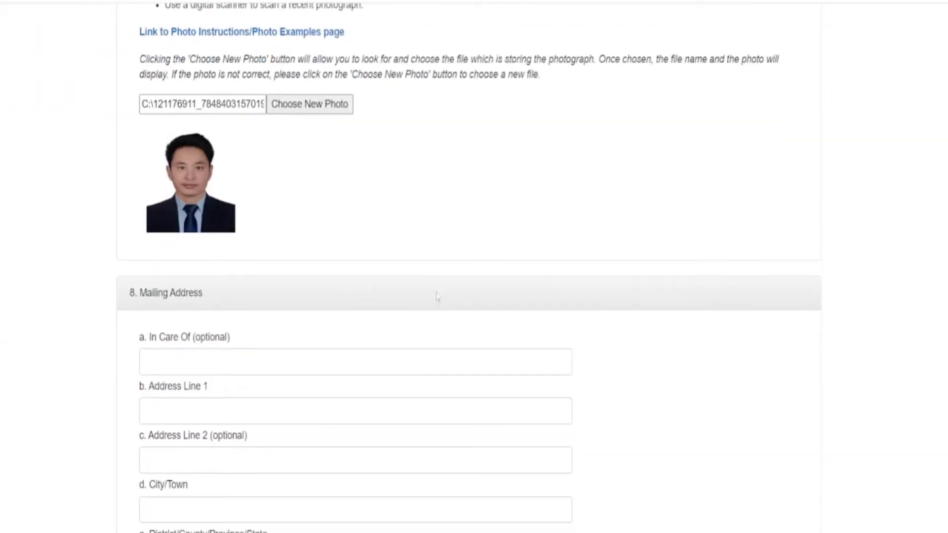
- Enter the mailing address's first line and city/town from the passport details
scroll(288, 337, "down", 3)
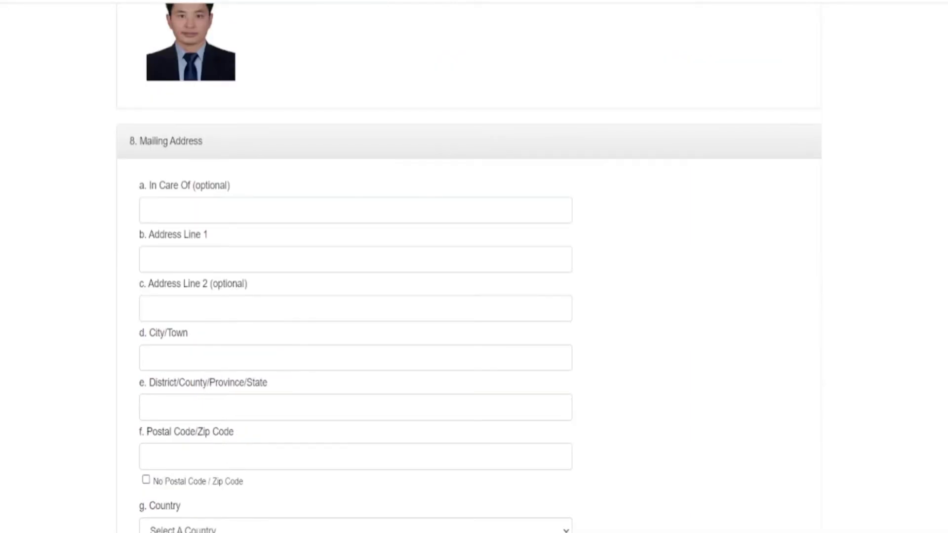
scroll(469, 266, "down", 2)
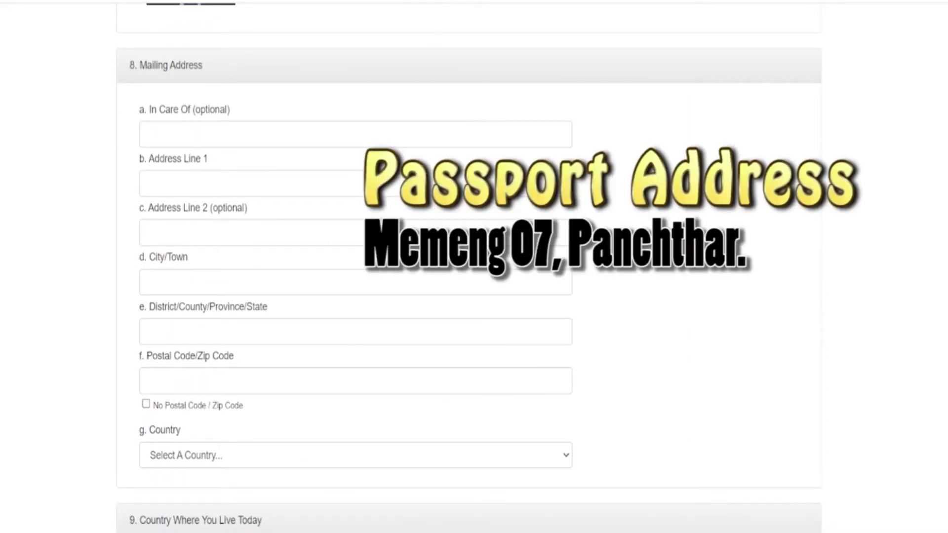
left_click(148, 183)
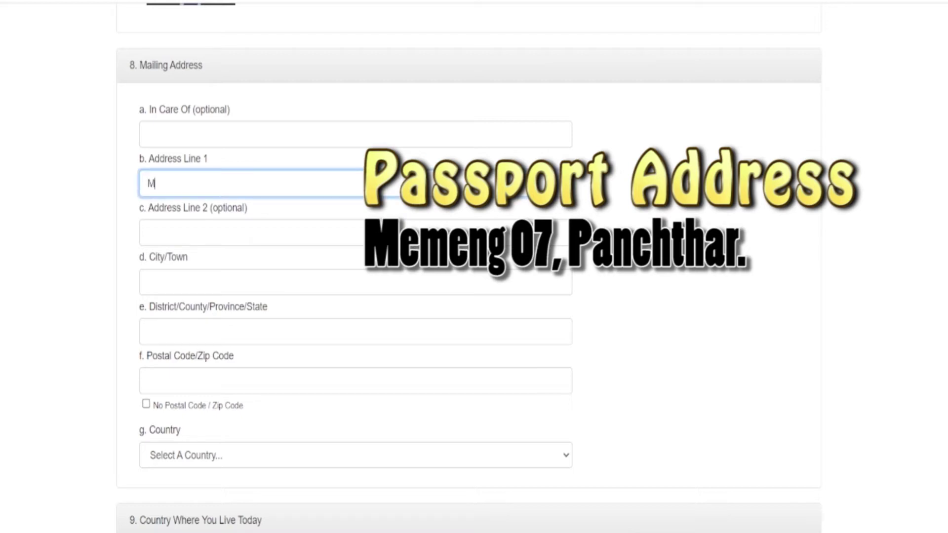
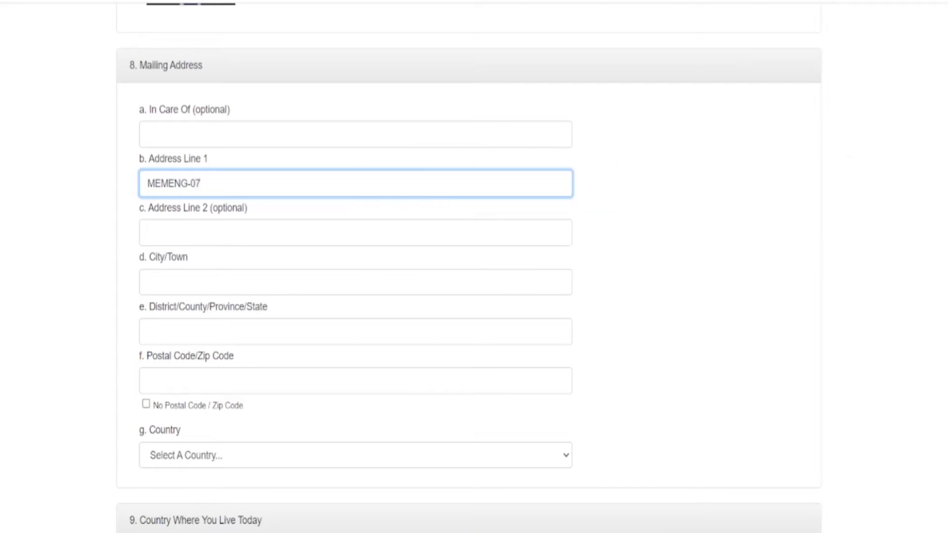
left_click(148, 281)
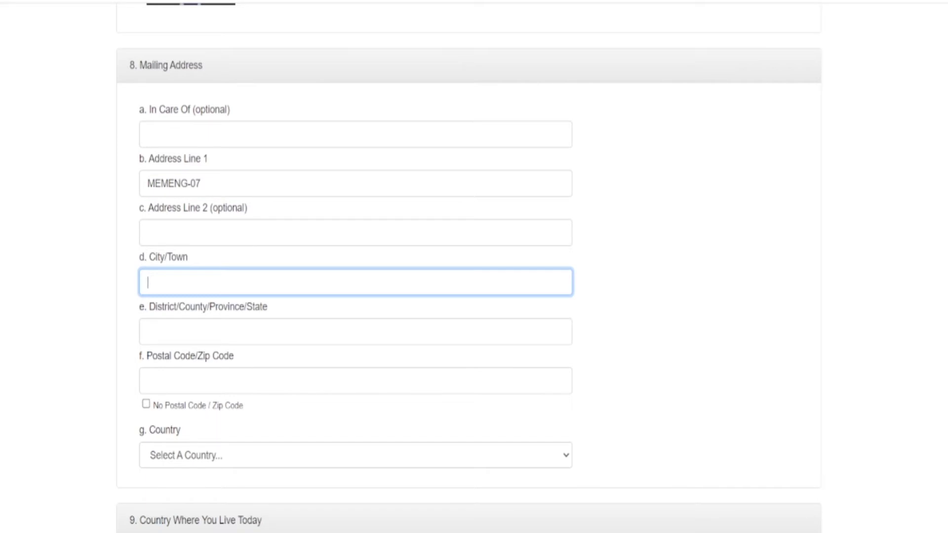
type("PANCHTHAR")
- Fill in the mailing address's district and postal code
left_click(173, 331)
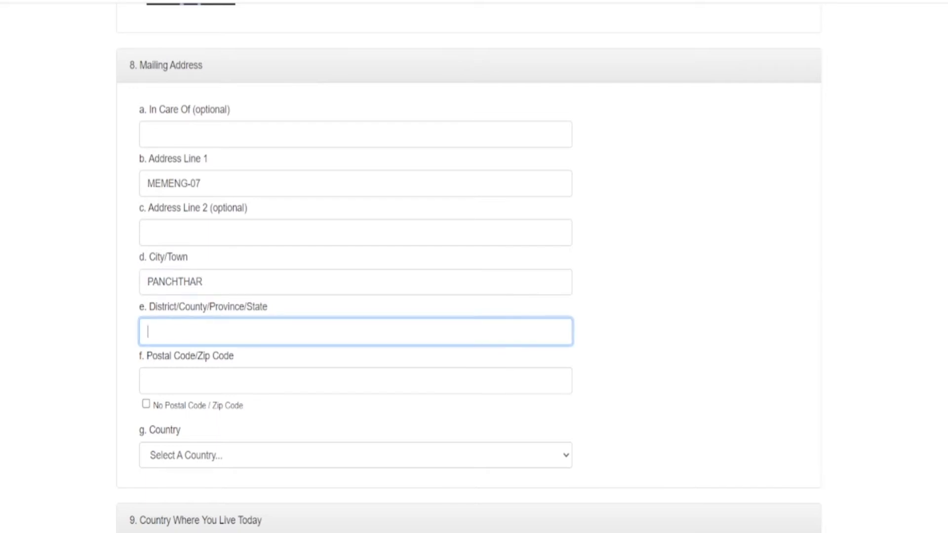
type("P")
type("ANCHTHAR")
left_click(355, 380)
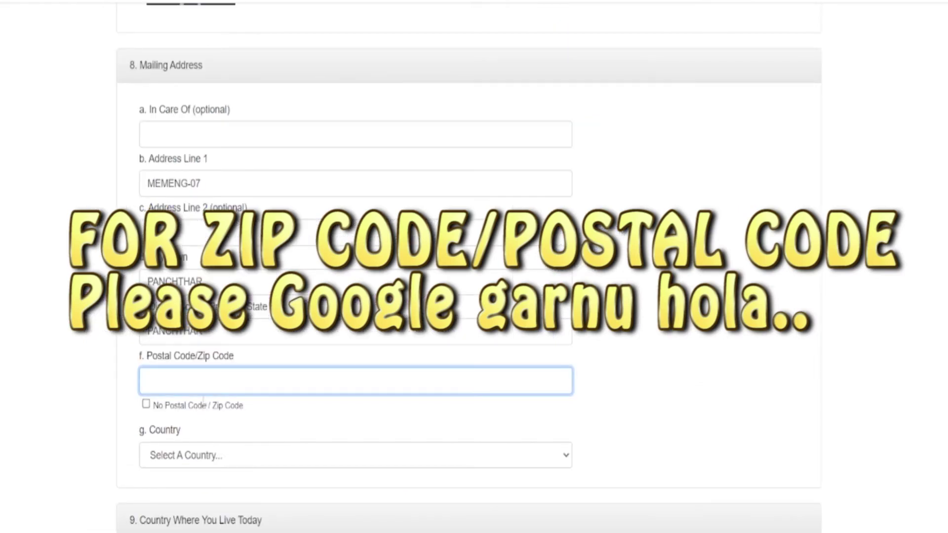
type("57401")
scroll(178, 312, "down", 3)
- Choose Nepal as the mailing address country
left_click(205, 305)
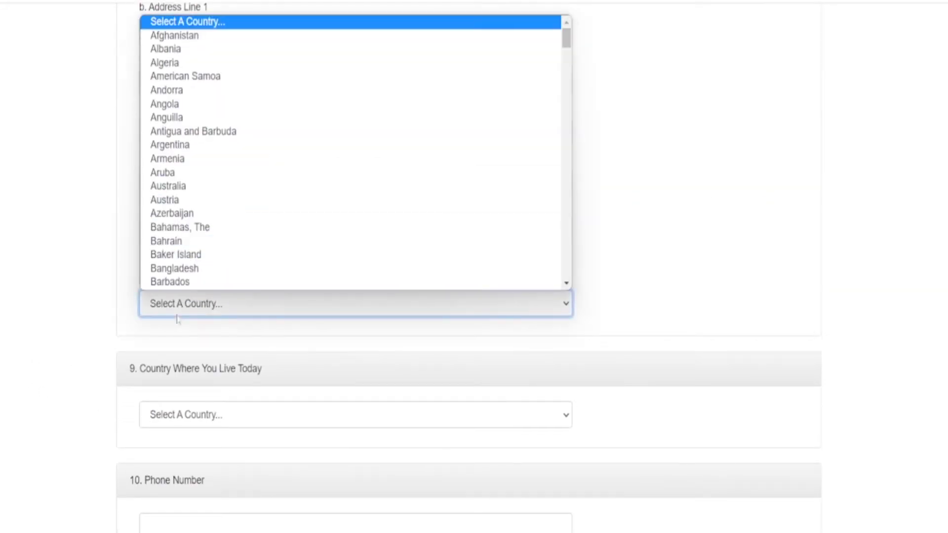
type("nepal")
key("Return")
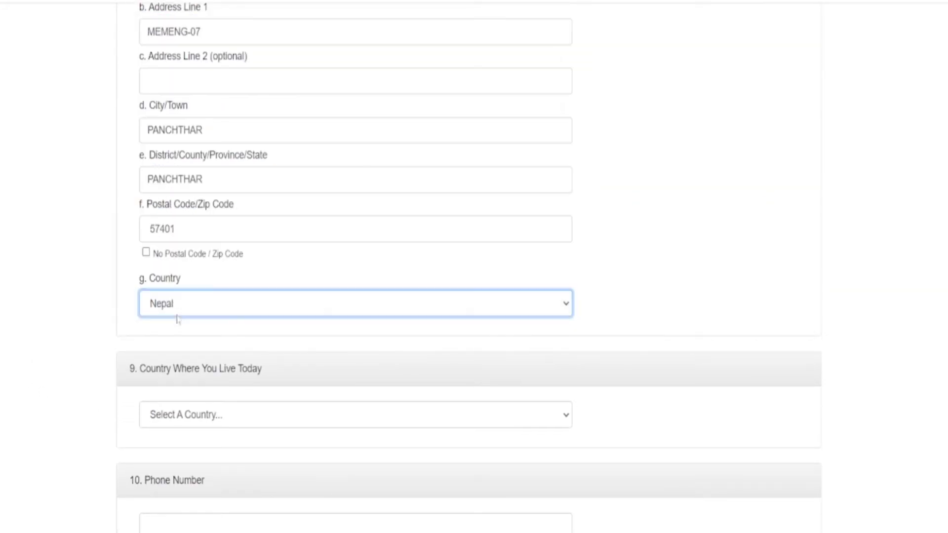
scroll(42, 340, "down", 5)
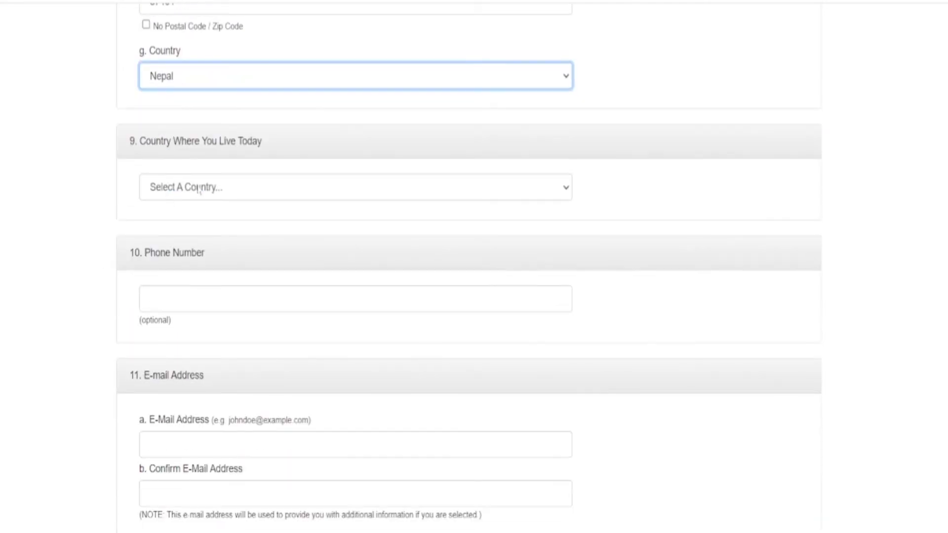
- Choose Nepal as the country where the entrant lives today
left_click(200, 190)
type("nepal")
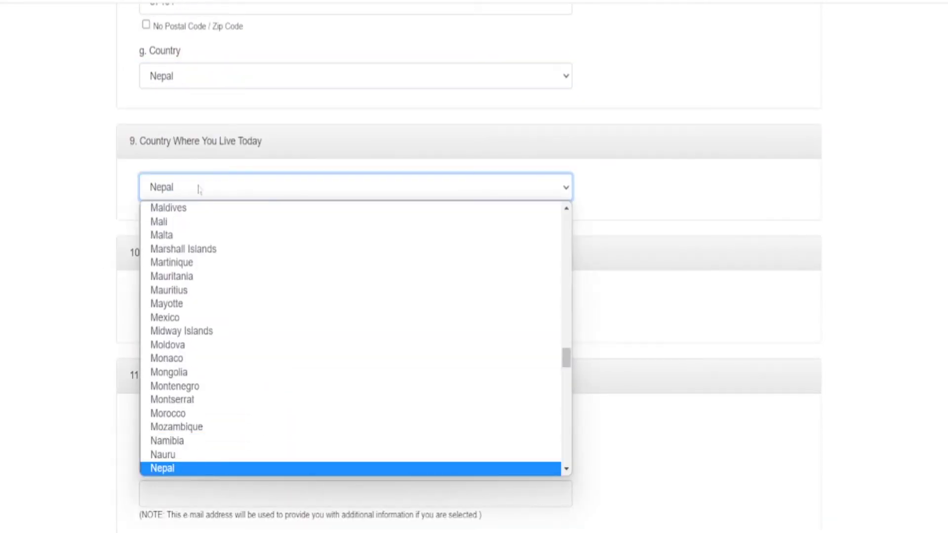
key("Return")
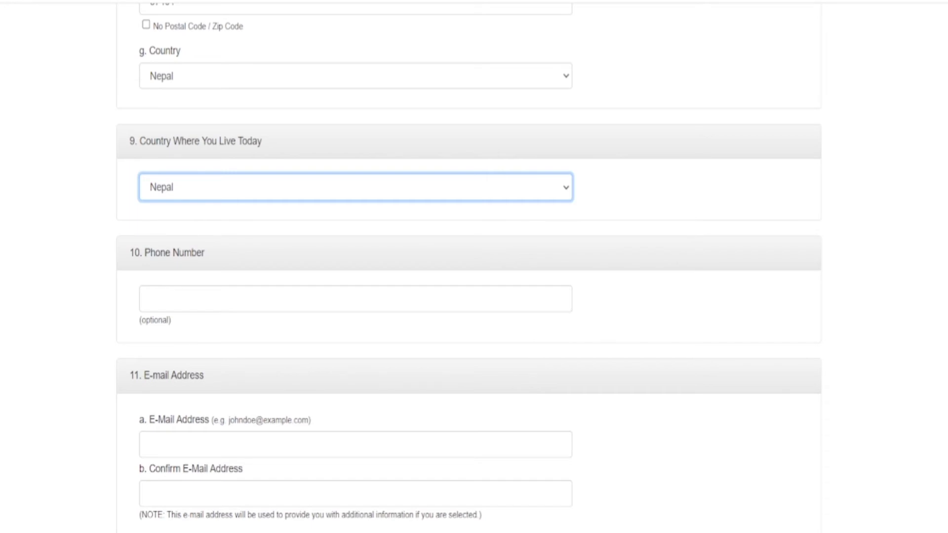
scroll(180, 340, "down", 2)
- Enter the entrant's e-mail address, correcting a missing letter in the surname
left_click(148, 369)
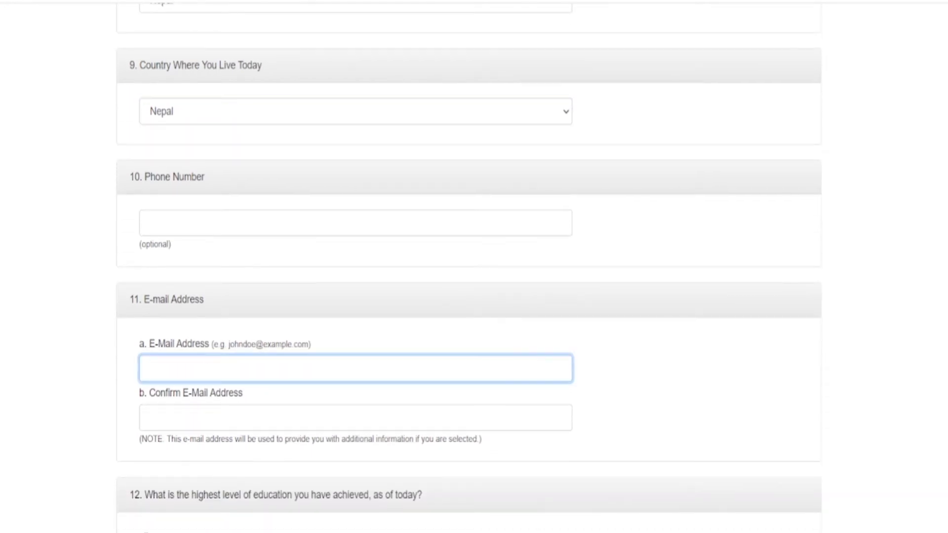
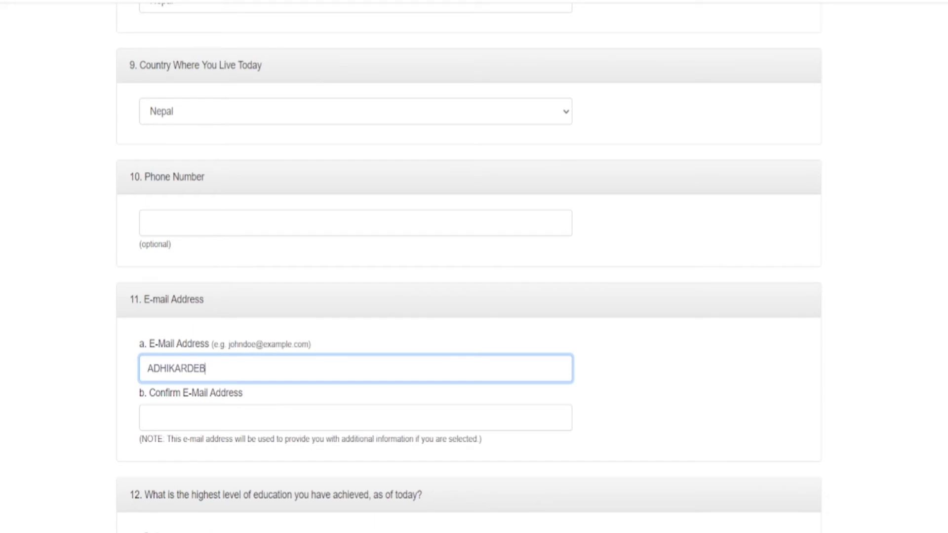
left_click(186, 368)
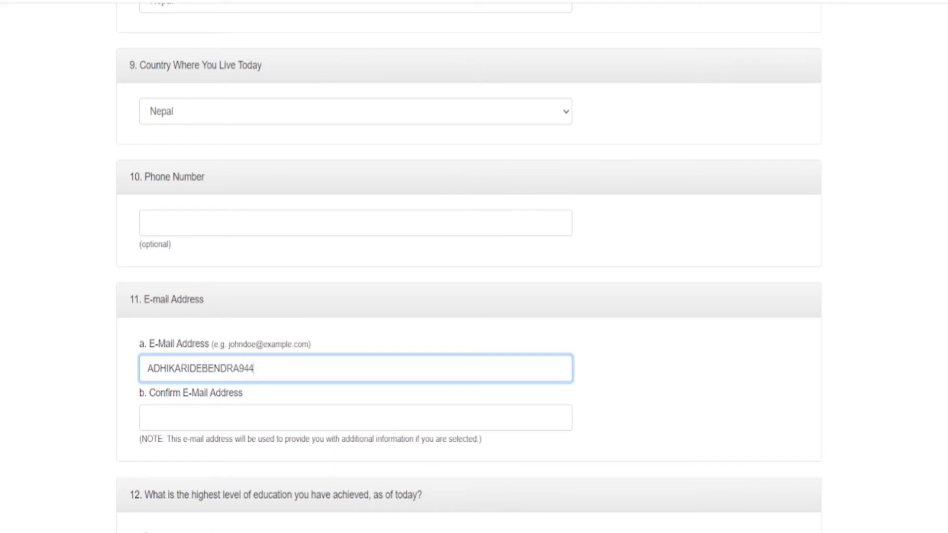
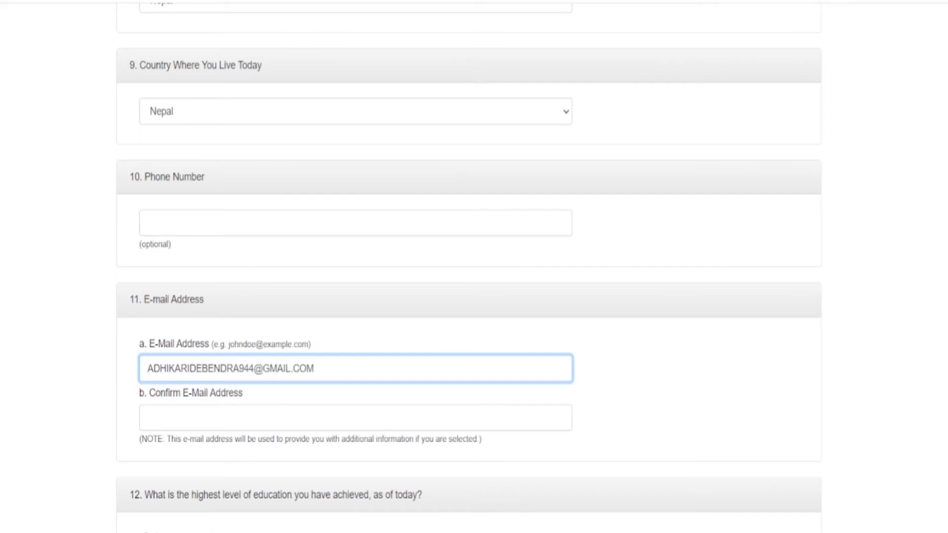
- Retype the same e-mail address in the Confirm E-Mail Address field
left_click_drag(316, 368, 127, 387)
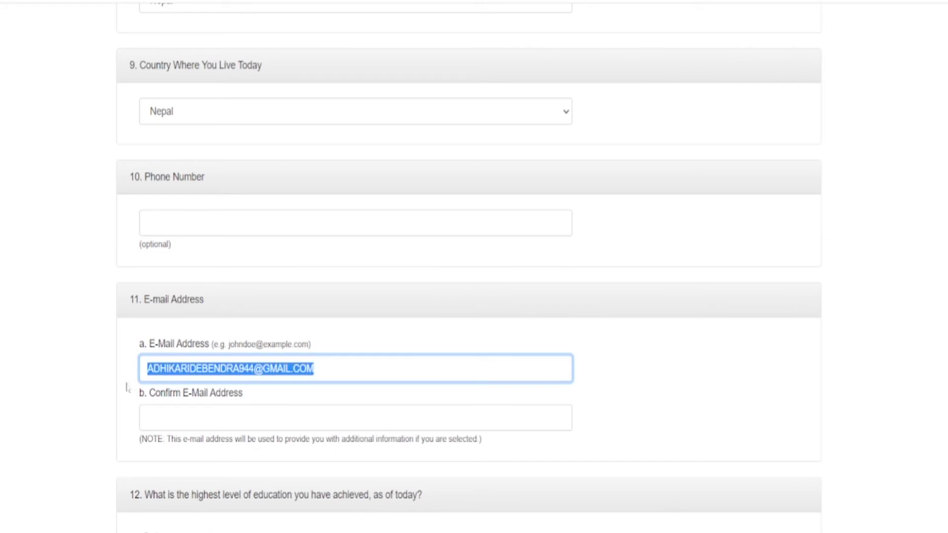
left_click(176, 409)
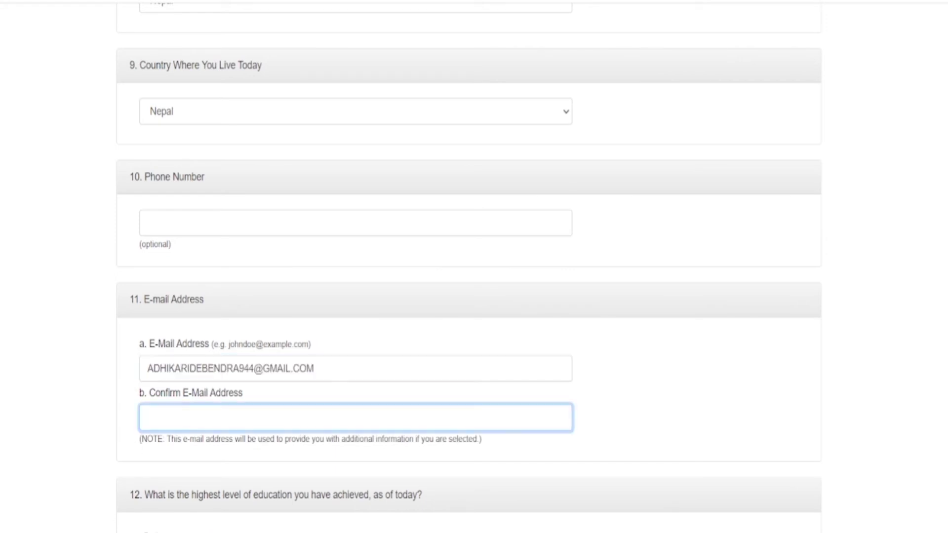
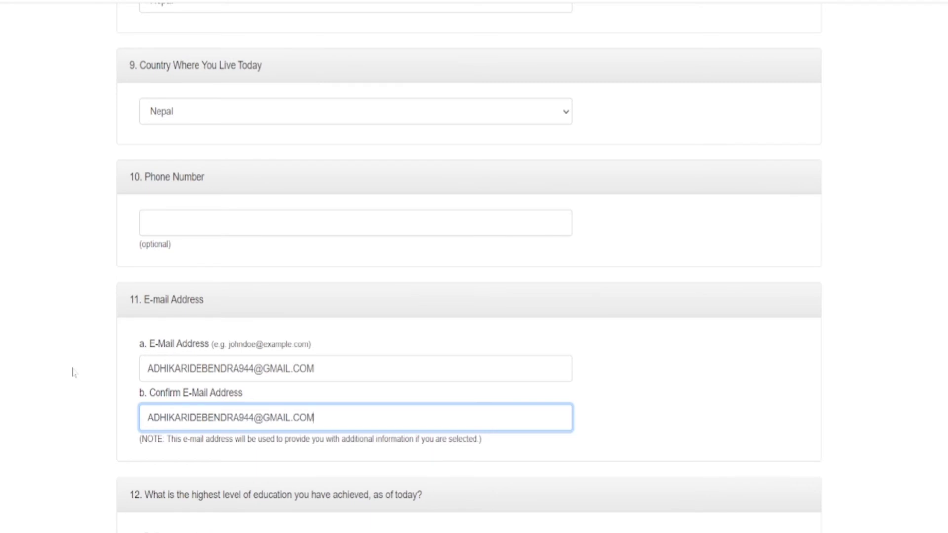
- Select High School degree as the entrant's highest education level
scroll(72, 373, "down", 5)
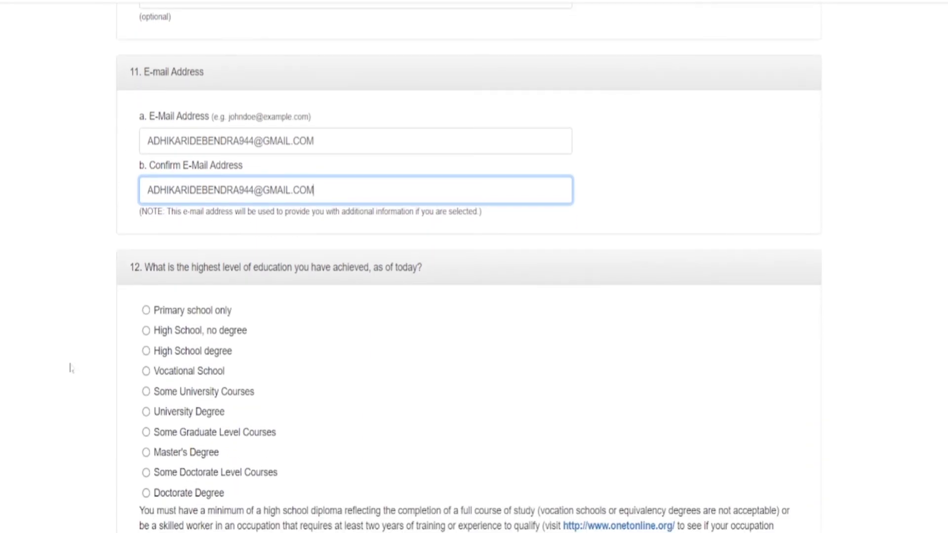
scroll(64, 364, "down", 2)
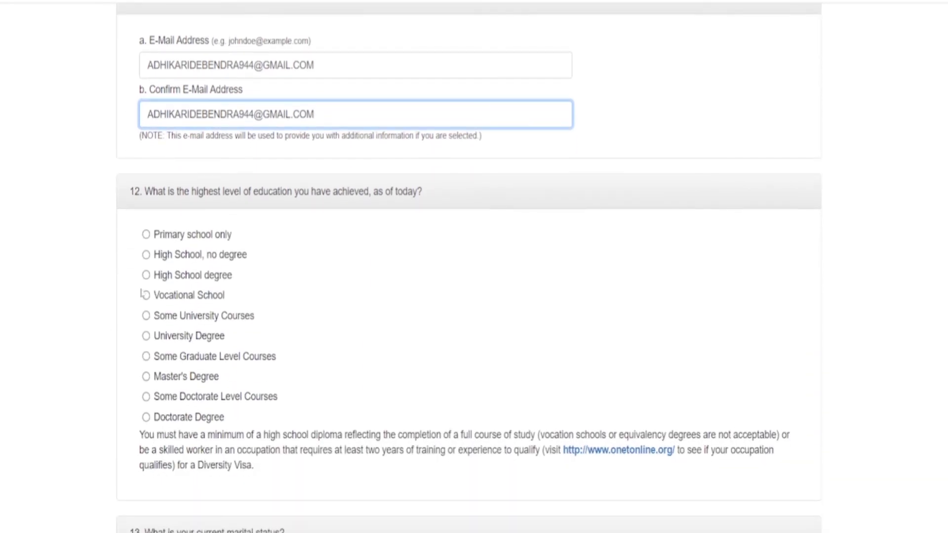
left_click(146, 275)
scroll(73, 281, "down", 5)
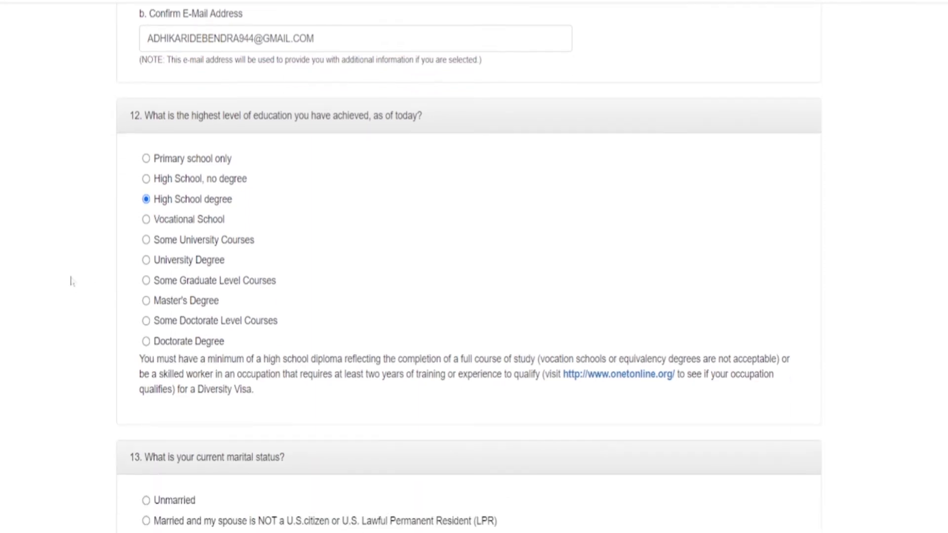
scroll(72, 281, "down", 2)
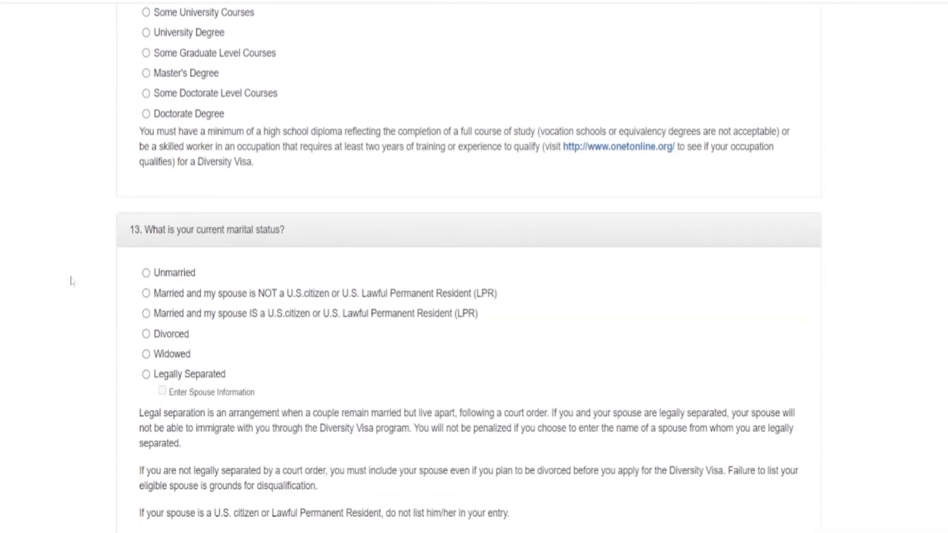
scroll(72, 281, "down", 2)
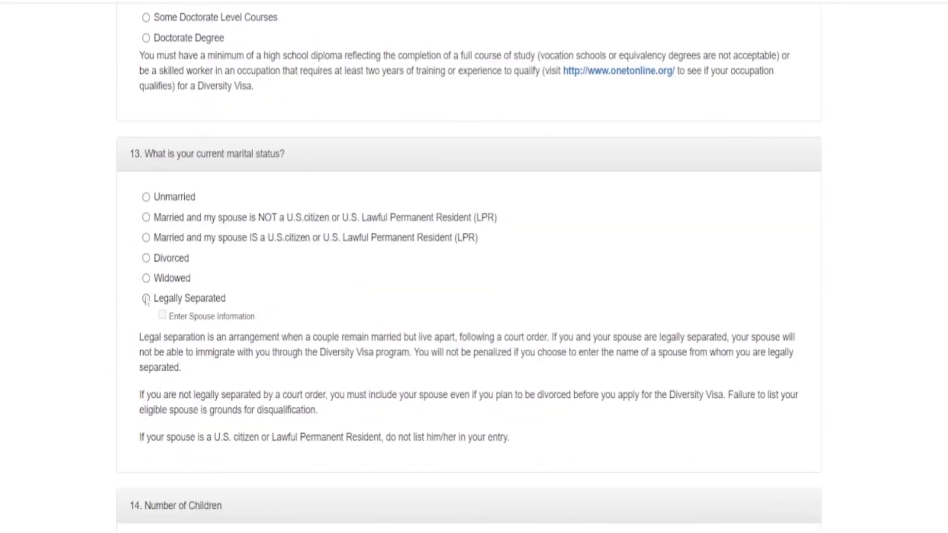
scroll(131, 275, "down", 2)
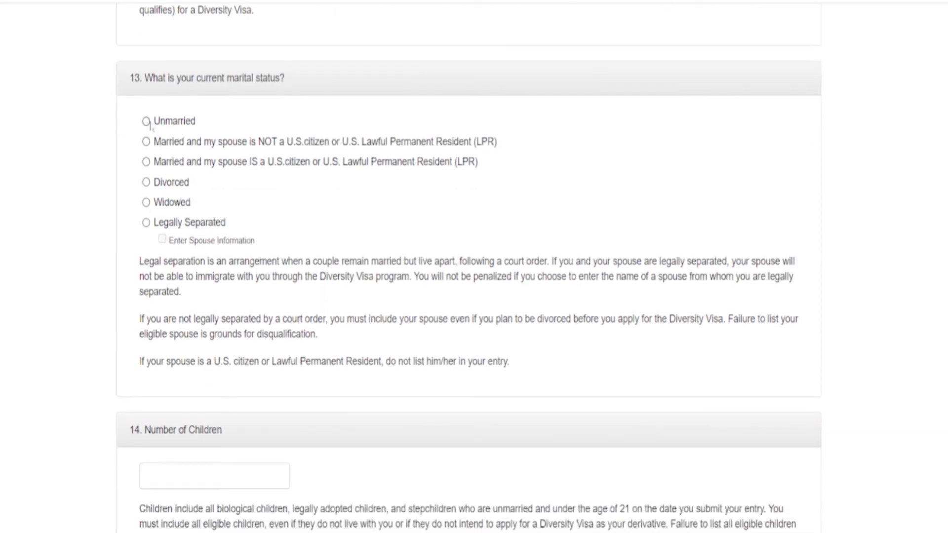
- Mark marital status Unmarried, enter 0 children, and continue to the review page
left_click(146, 121)
scroll(79, 195, "down", 6)
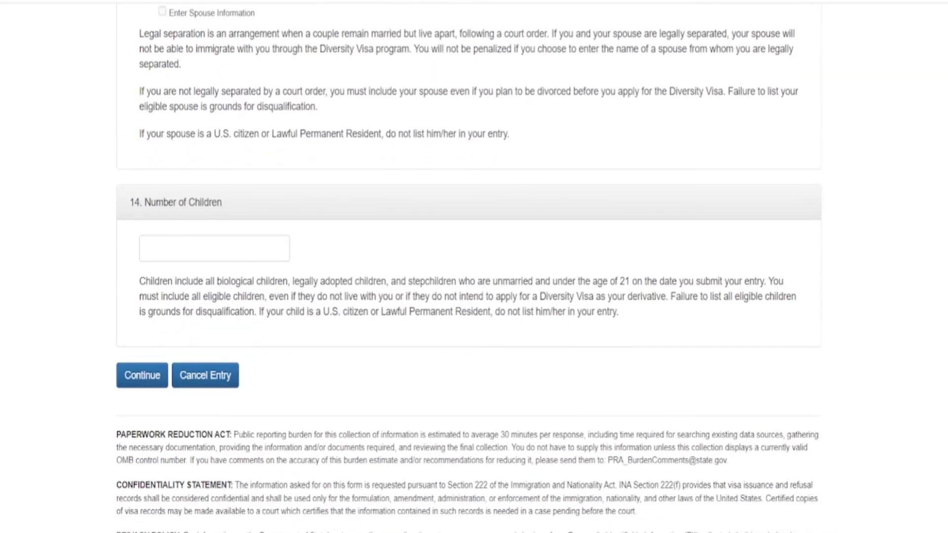
left_click(214, 248)
type("0")
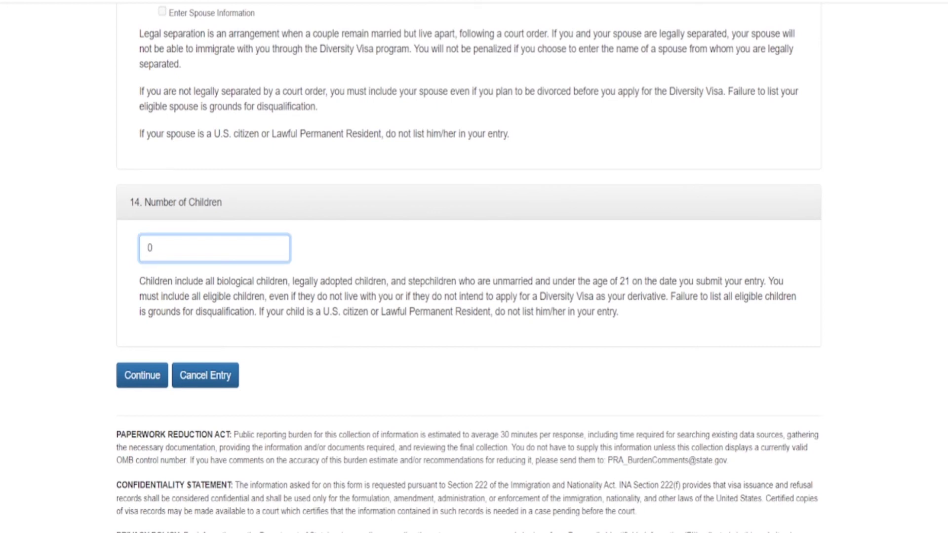
scroll(20, 303, "down", 2)
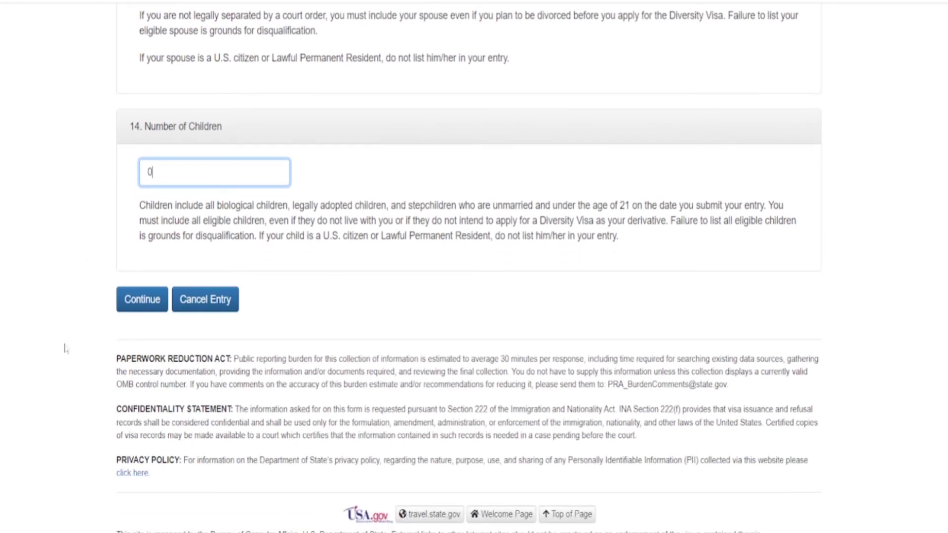
key("Return")
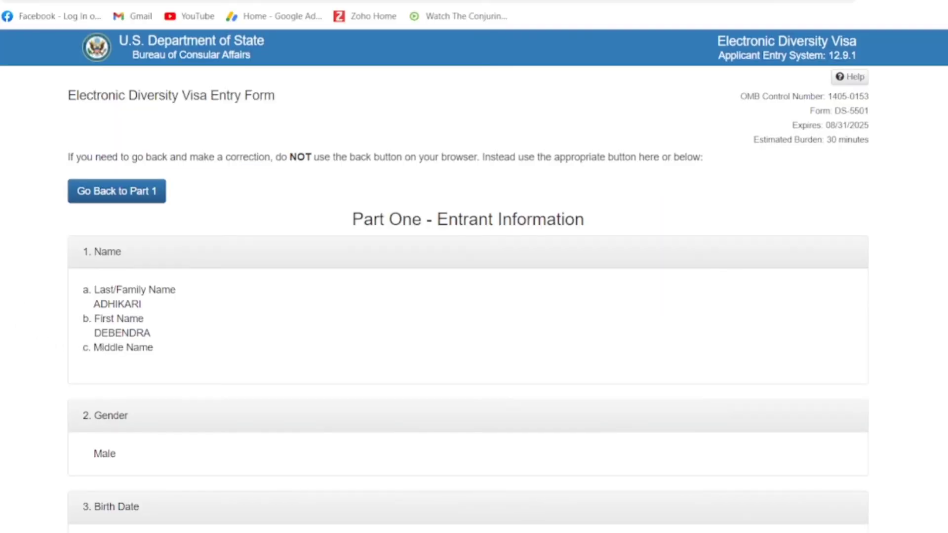
- Scroll through the Part One summary checking photo, education, marital status and children
scroll(473, 296, "down", 2)
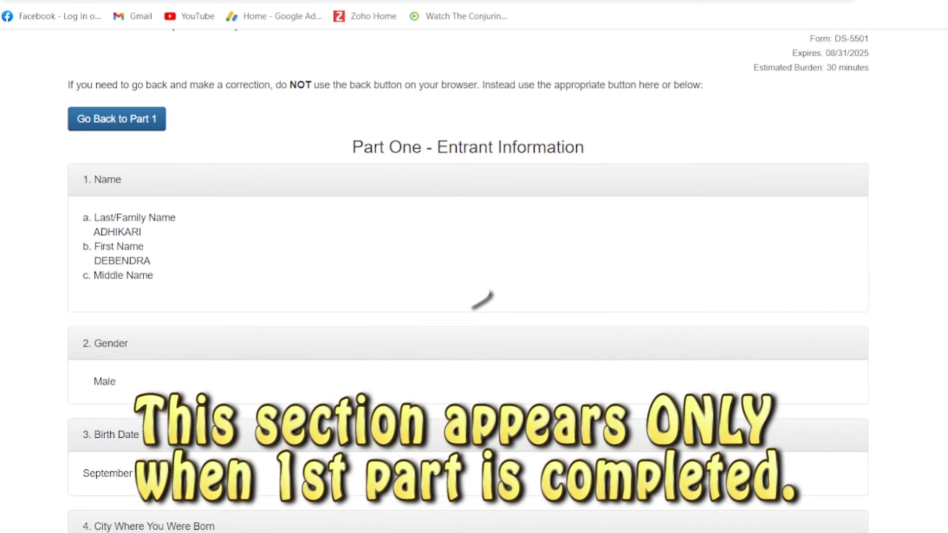
scroll(482, 298, "down", 4)
scroll(482, 299, "down", 4)
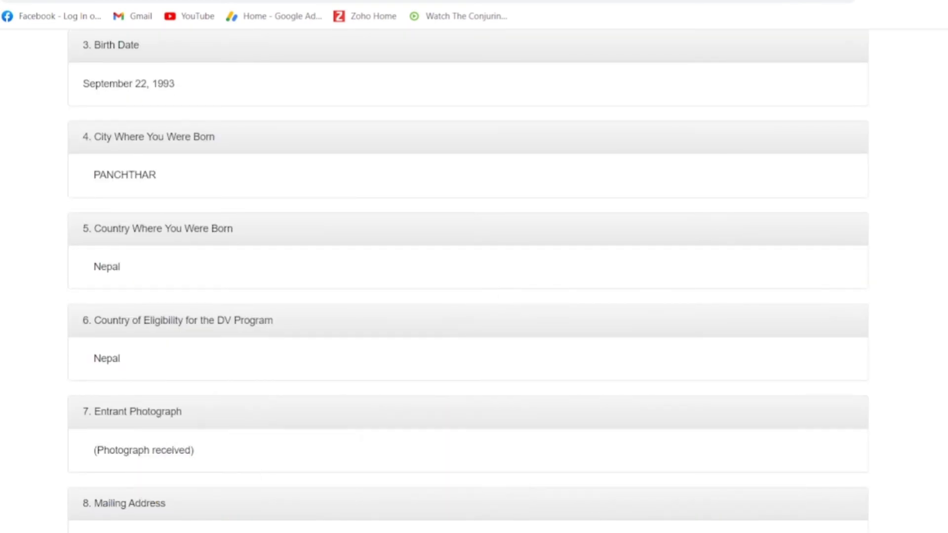
scroll(487, 297, "down", 15)
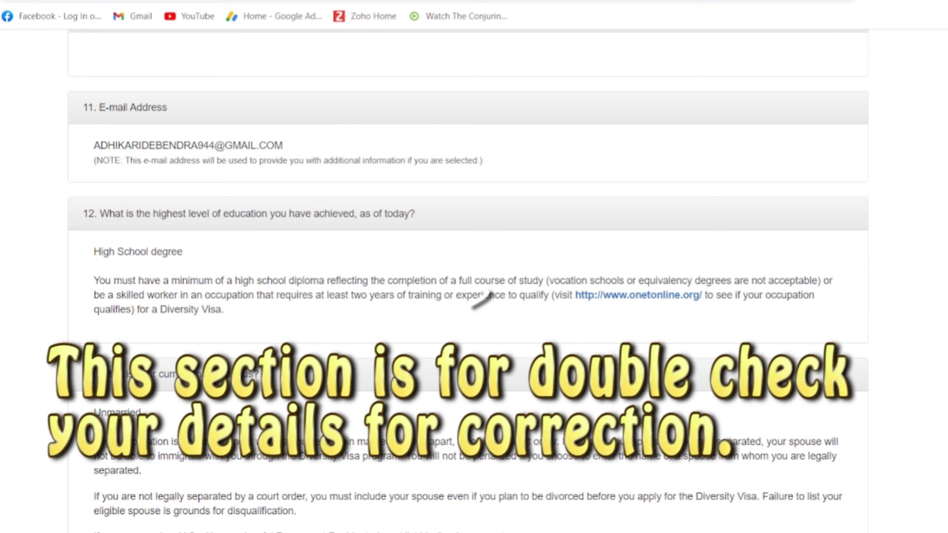
scroll(243, 183, "down", 1)
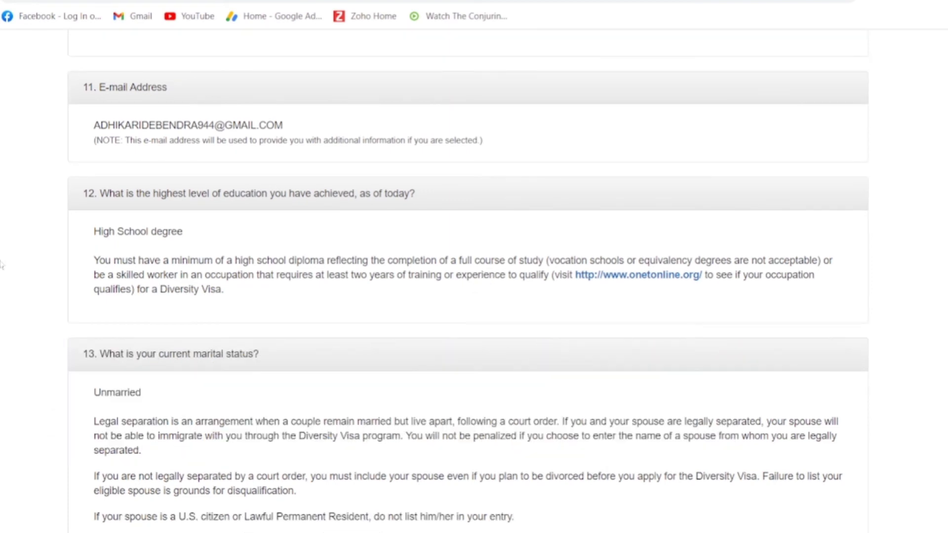
scroll(2, 266, "down", 7)
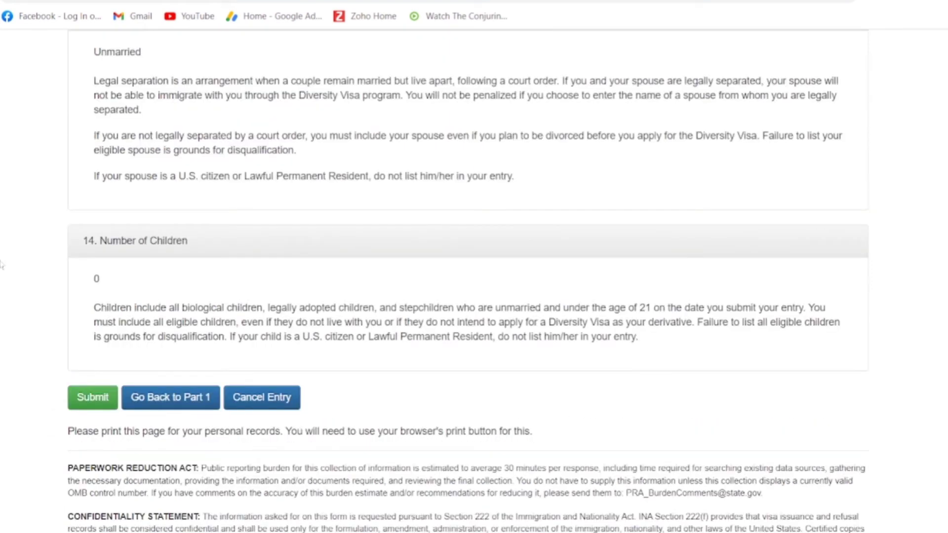
scroll(2, 267, "down", 1)
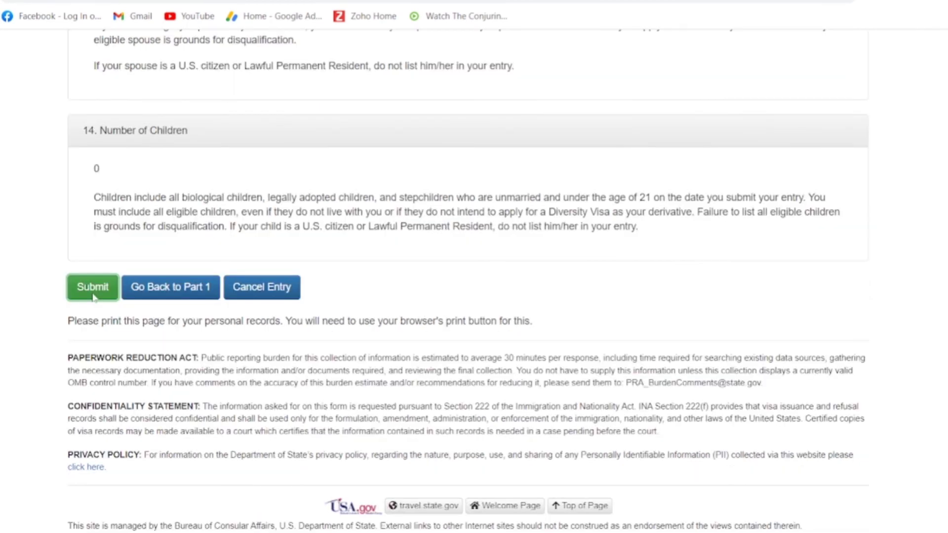